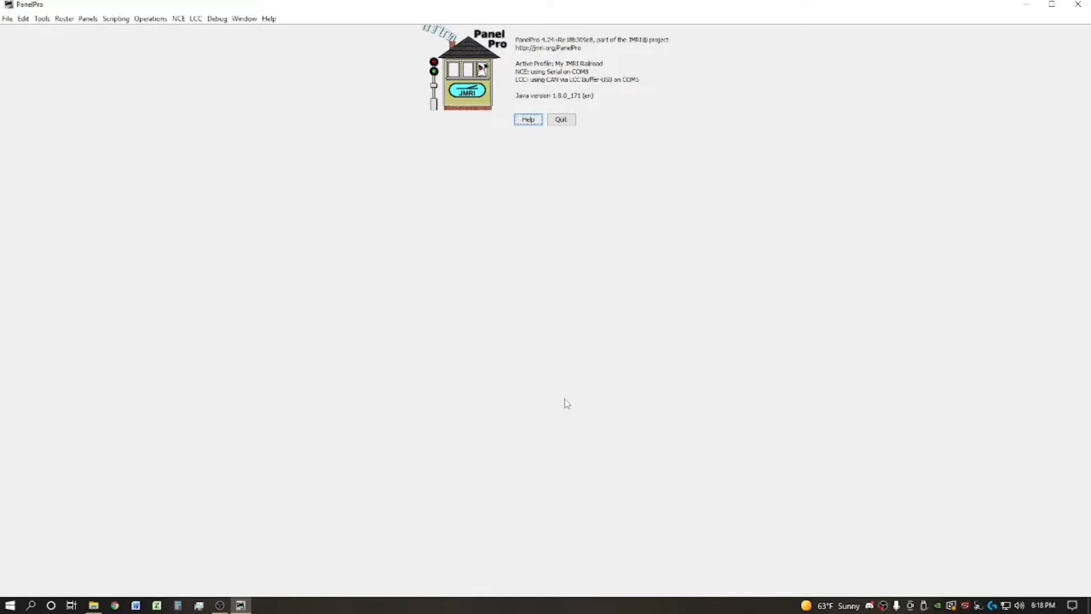
Open Operations > Settings for the Delta Pines Subdivision railroad.
left_click(153, 19)
left_click(157, 33)
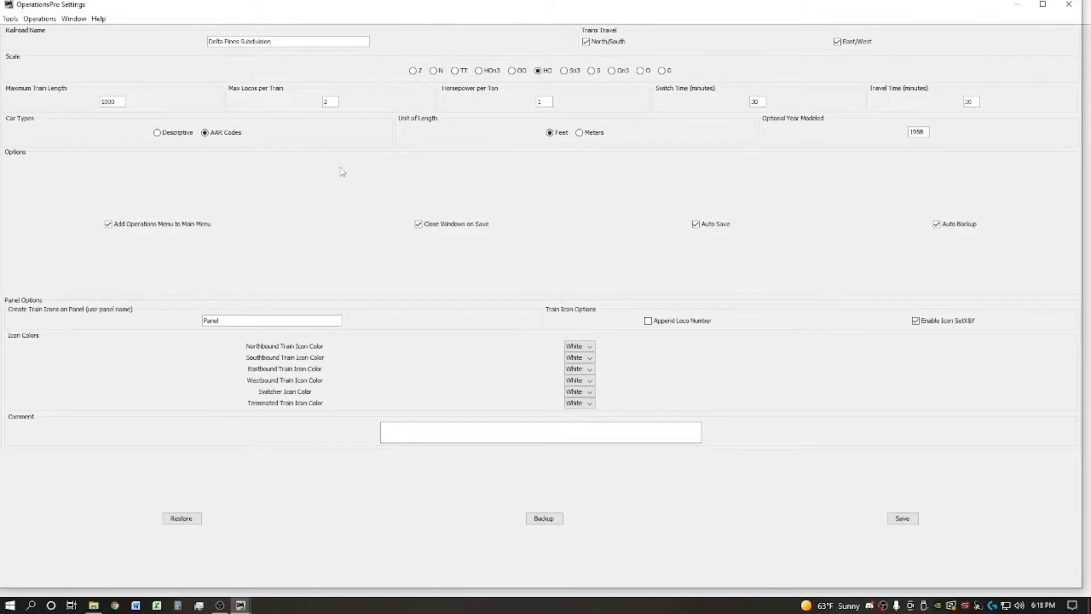
Open Tools > Options, move the dialog aside, and set Build Options to Aggressive.
left_click(8, 19)
left_click(23, 30)
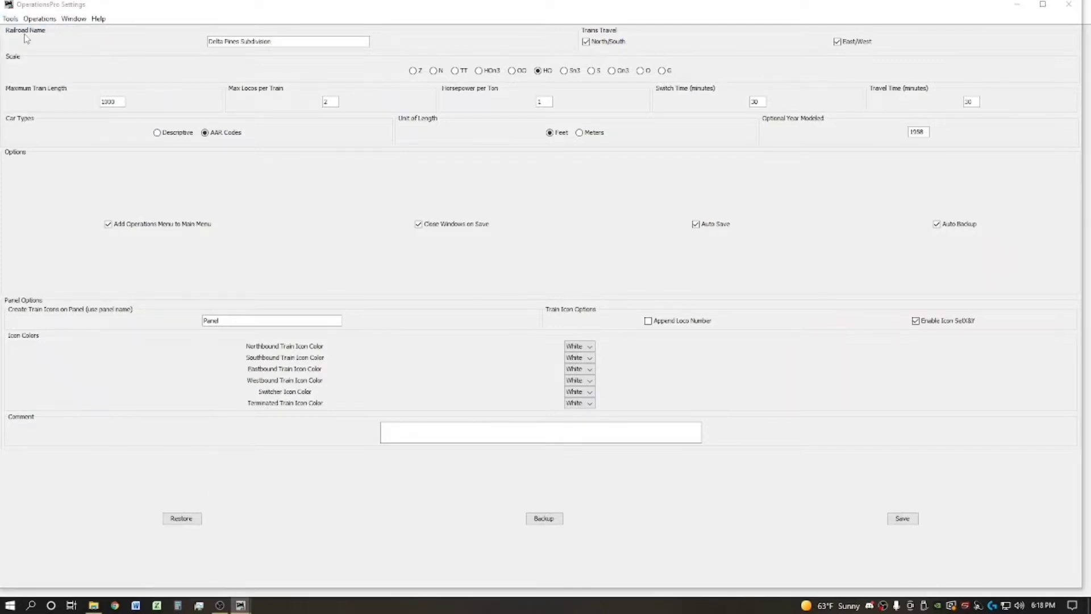
left_click_drag(295, 35, 364, 74)
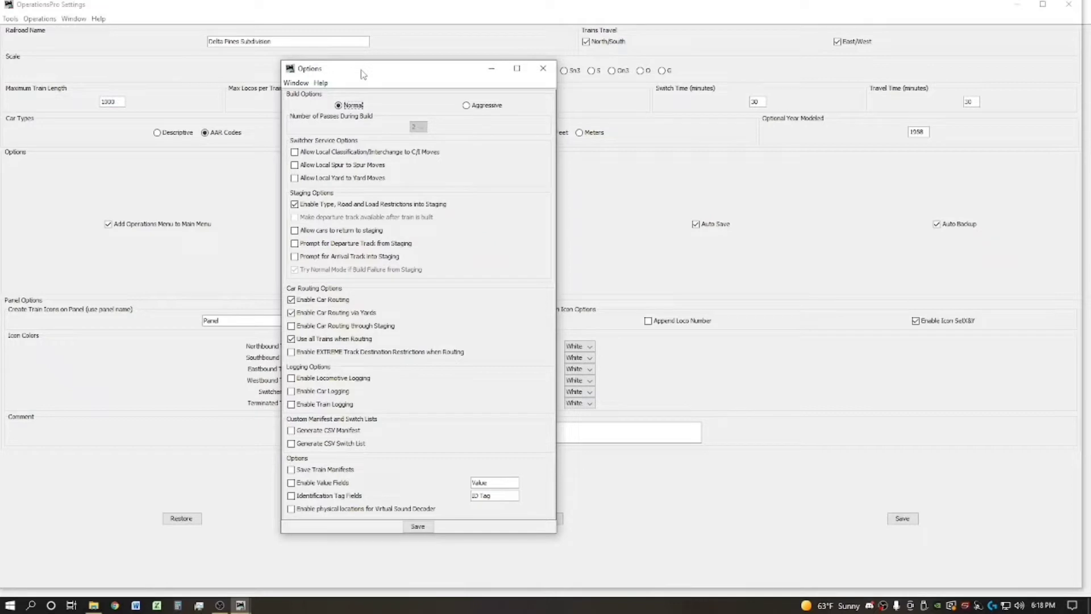
left_click(466, 106)
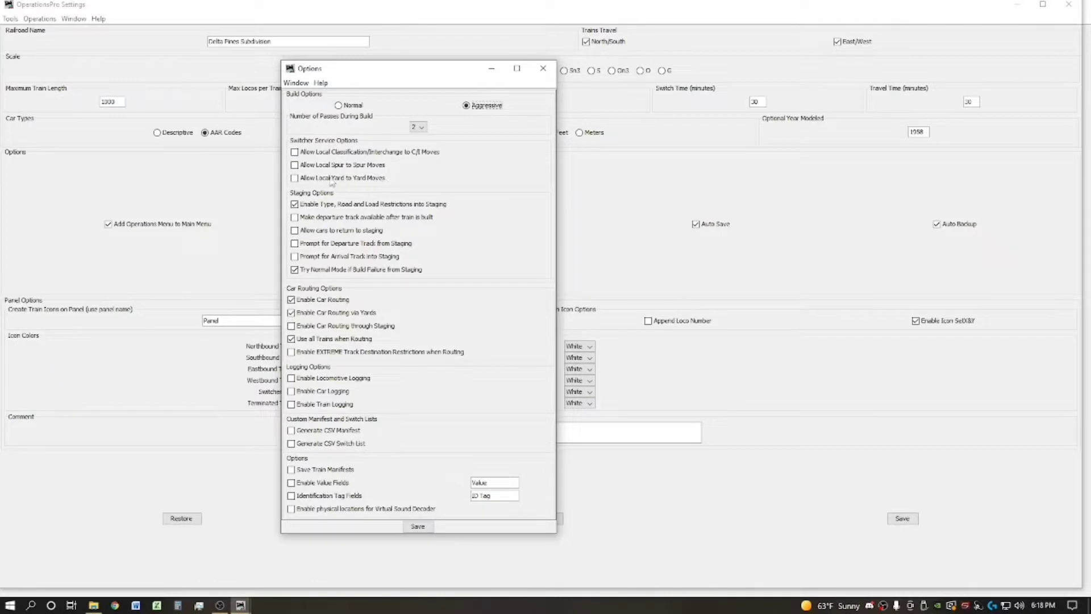
Enable local classification/interchange moves and local spur-to-spur moves for switchers.
left_click(380, 154)
left_click(306, 166)
Allow cars to return to staging, prompt for departure and arrival staging tracks, and route cars through staging.
left_click(349, 232)
left_click(319, 248)
left_click(392, 250)
left_click(318, 258)
left_click(306, 328)
left_click(419, 527)
Save the build options to file.
left_click(417, 526)
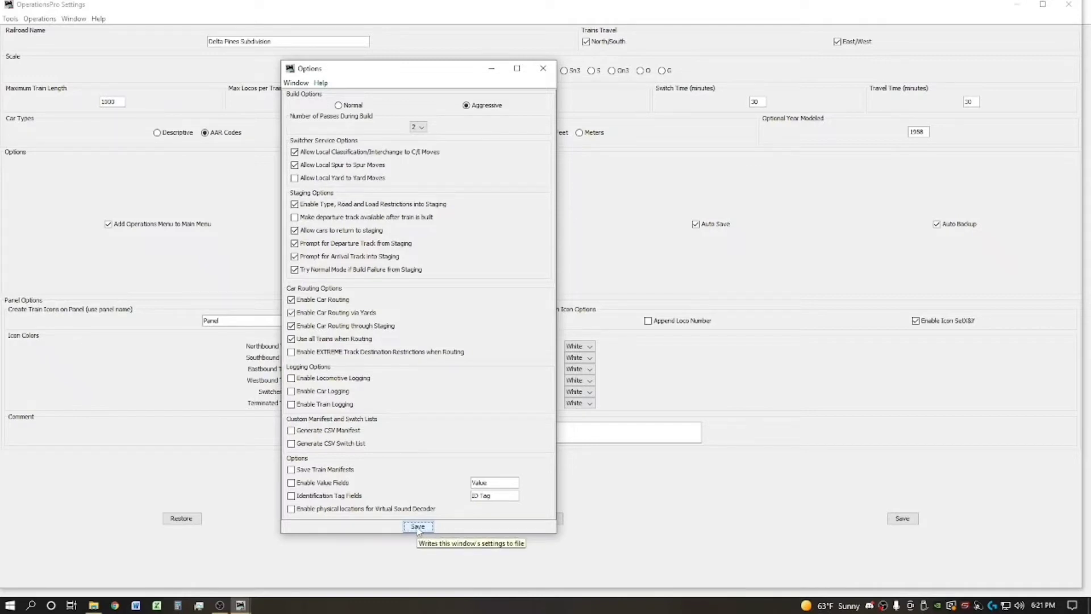
left_click(417, 526)
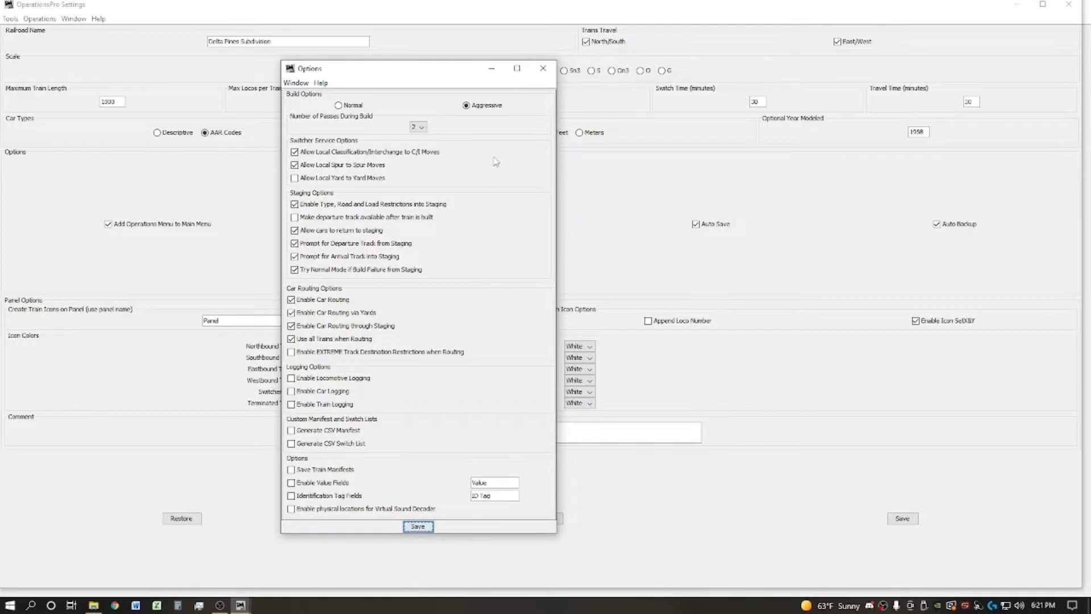
left_click(419, 526)
Close the Options dialog and reopen Tools > Options to verify Aggressive mode and staging routing.
left_click(543, 68)
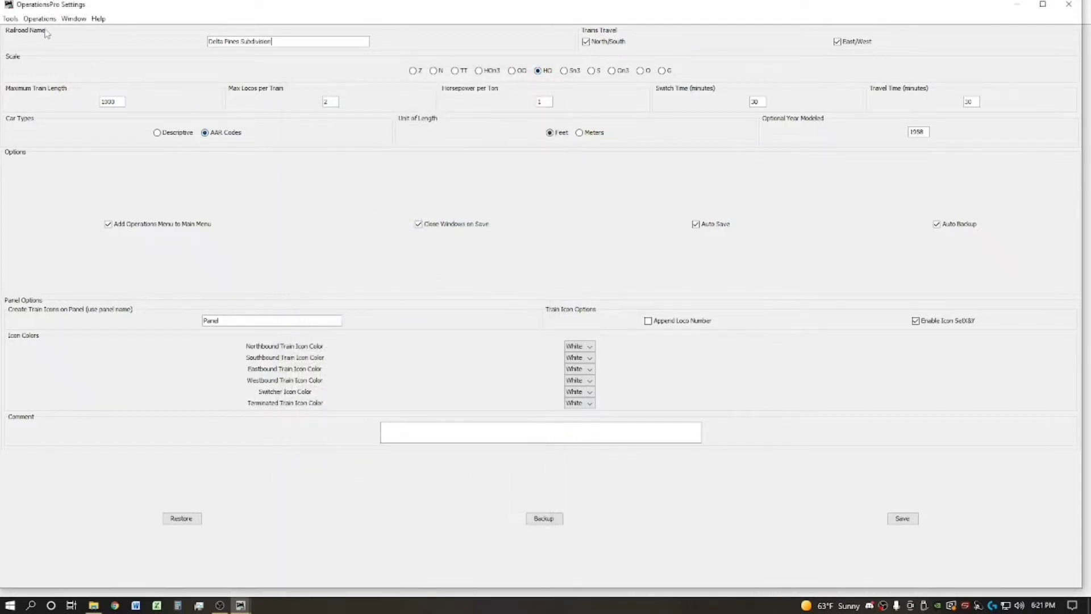
left_click(10, 18)
left_click(20, 33)
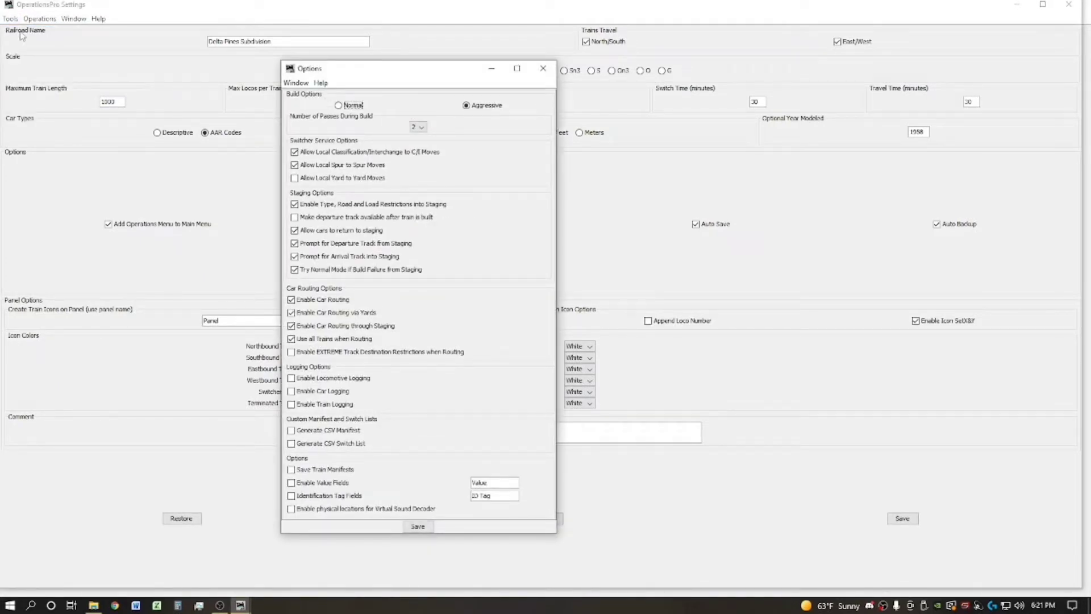
Close Options, open Tools > Manifest Print Options, and leave the font size at 10.
left_click(543, 68)
left_click(10, 19)
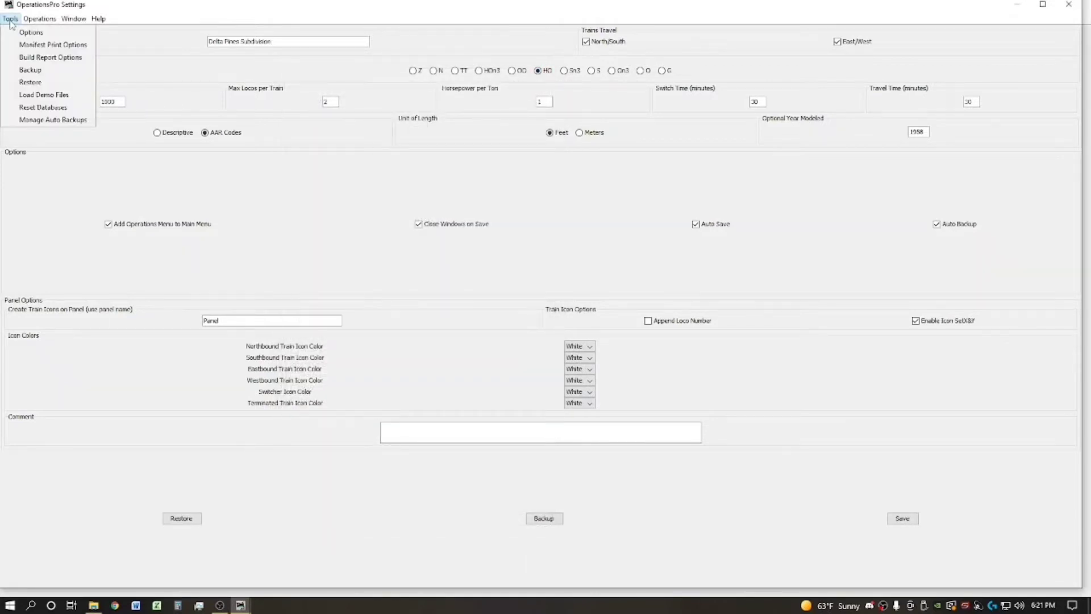
left_click(51, 45)
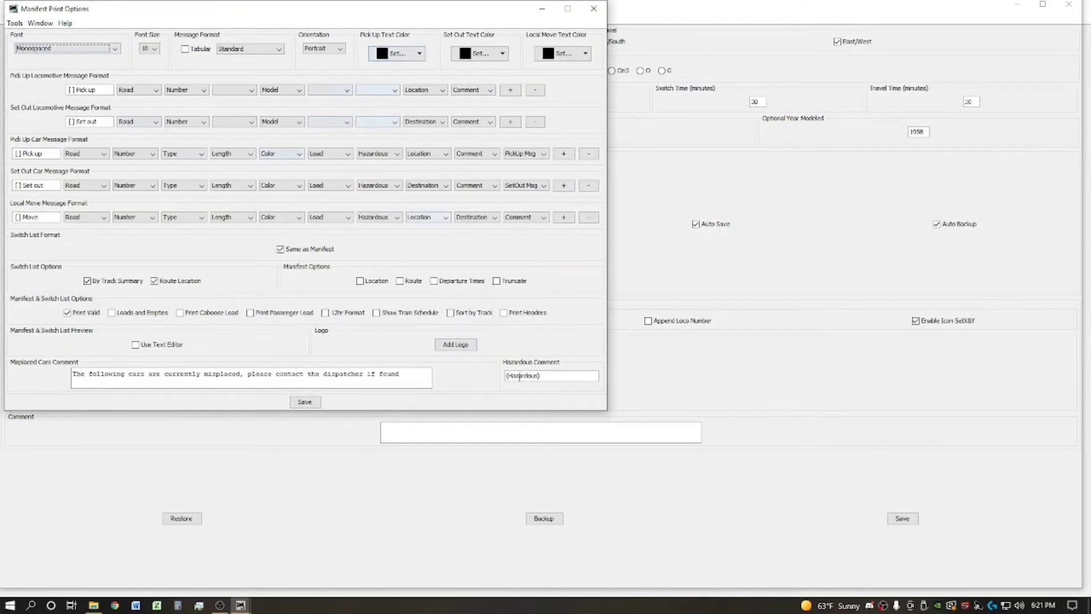
left_click_drag(301, 18, 369, 67)
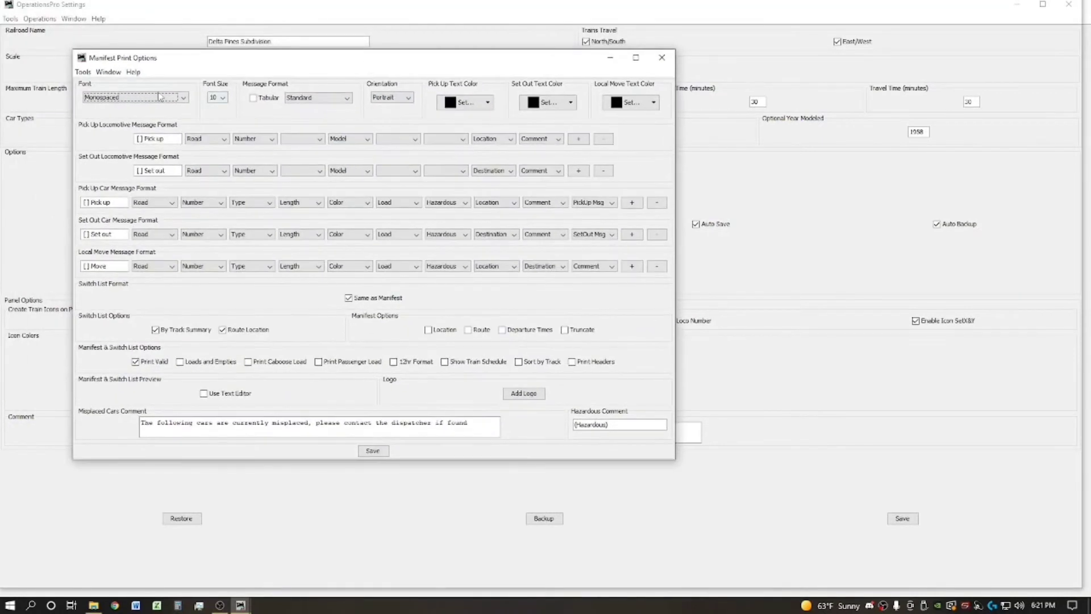
left_click(219, 98)
left_click(219, 105)
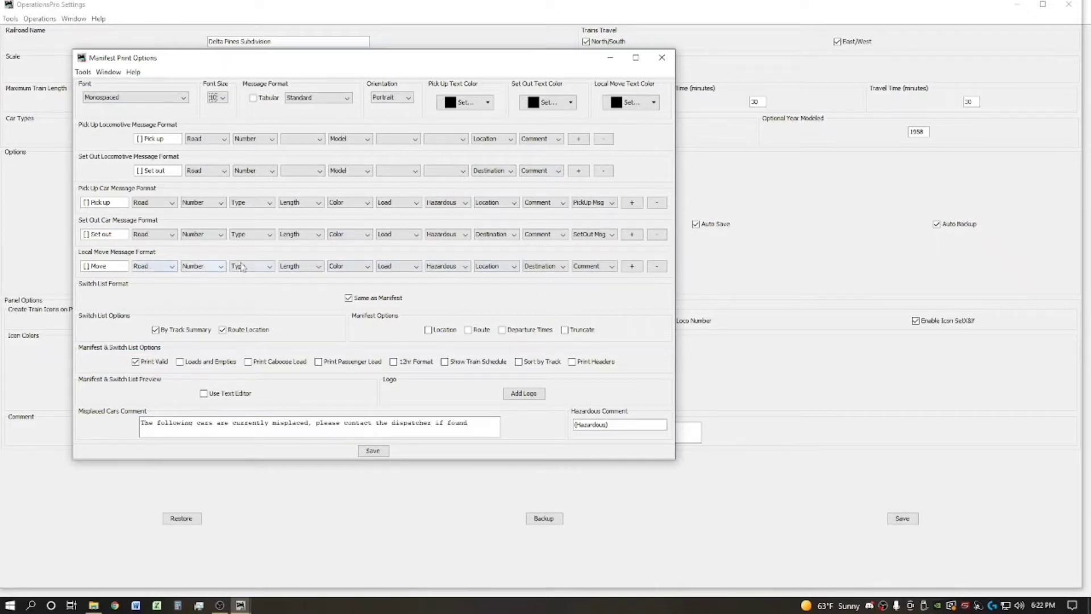
Keep Load in the local move message and launch the Add Logo file chooser.
left_click(406, 270)
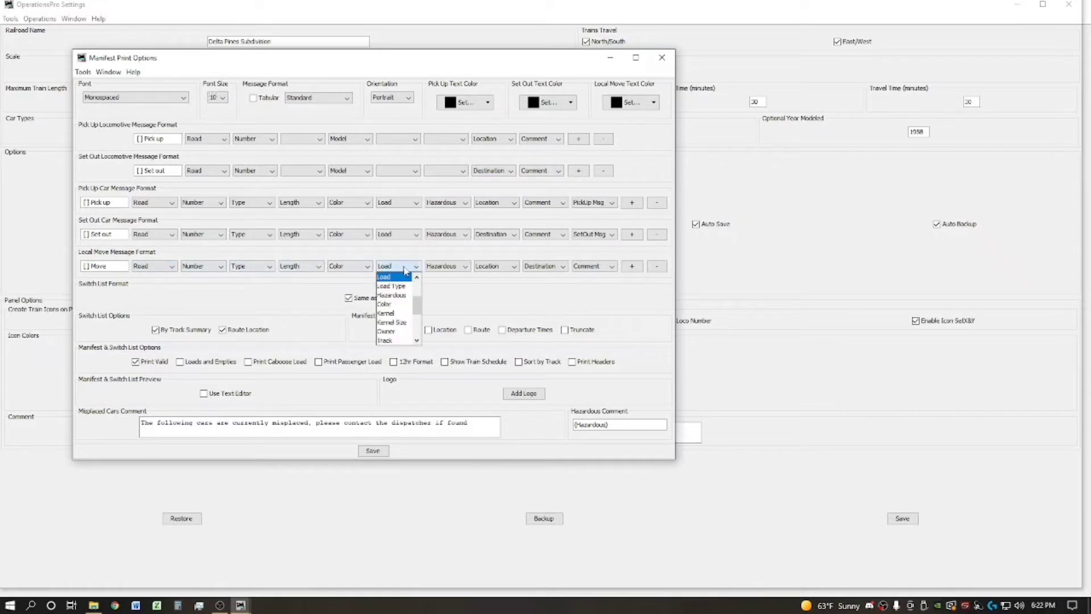
left_click(406, 271)
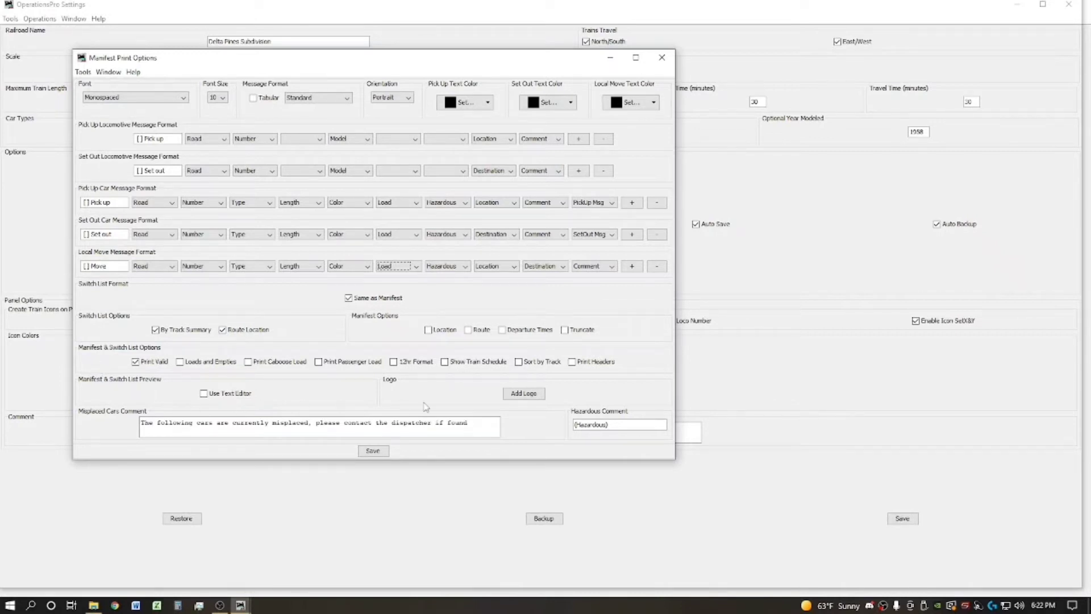
left_click(528, 395)
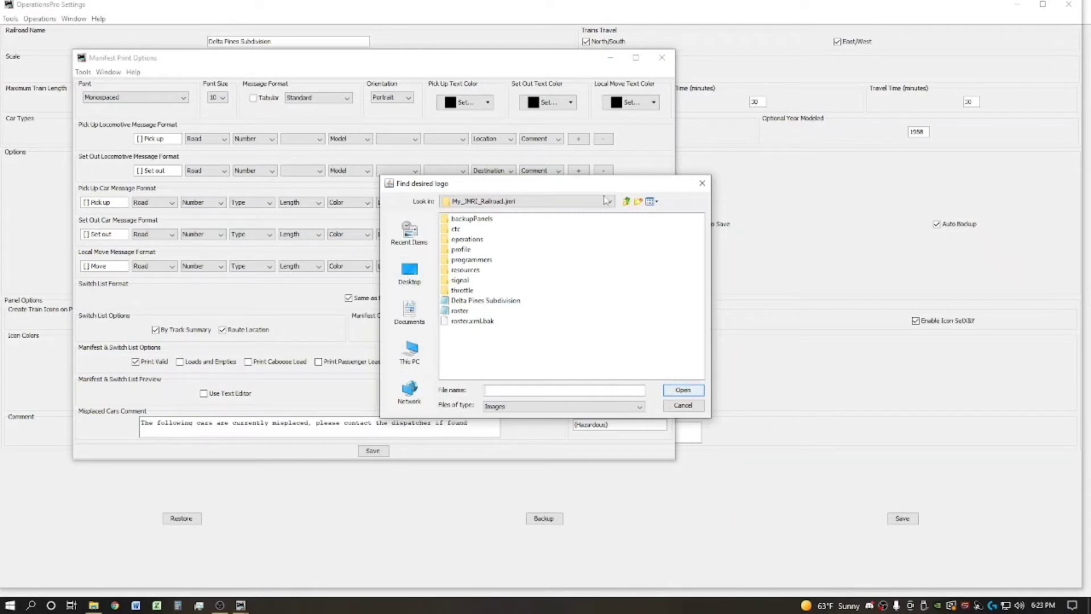
Browse to the Pictures folder and switch the file list to Details view.
left_click(409, 314)
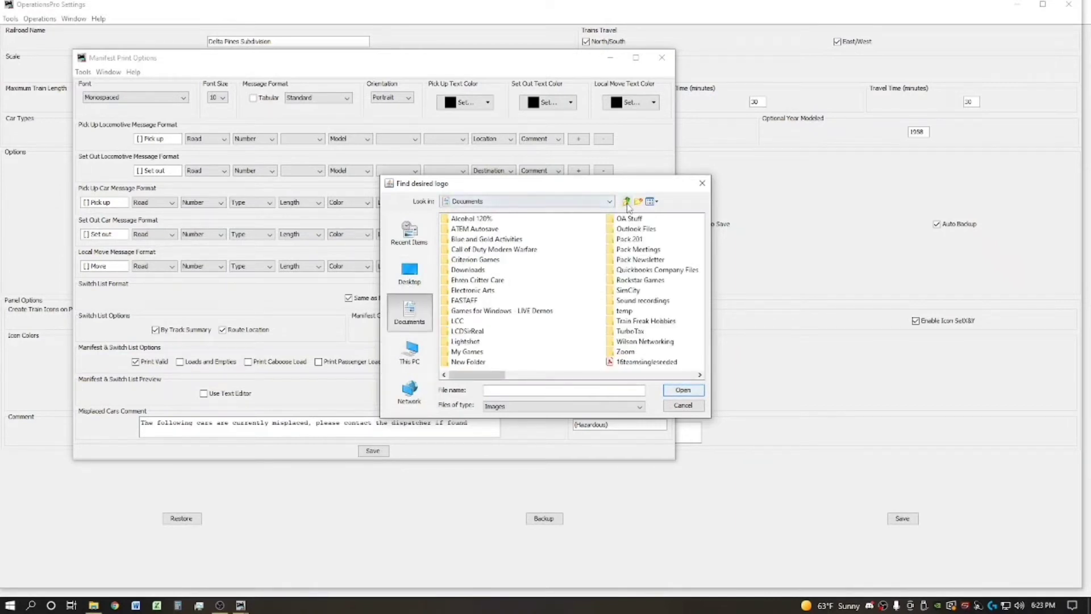
left_click(626, 201)
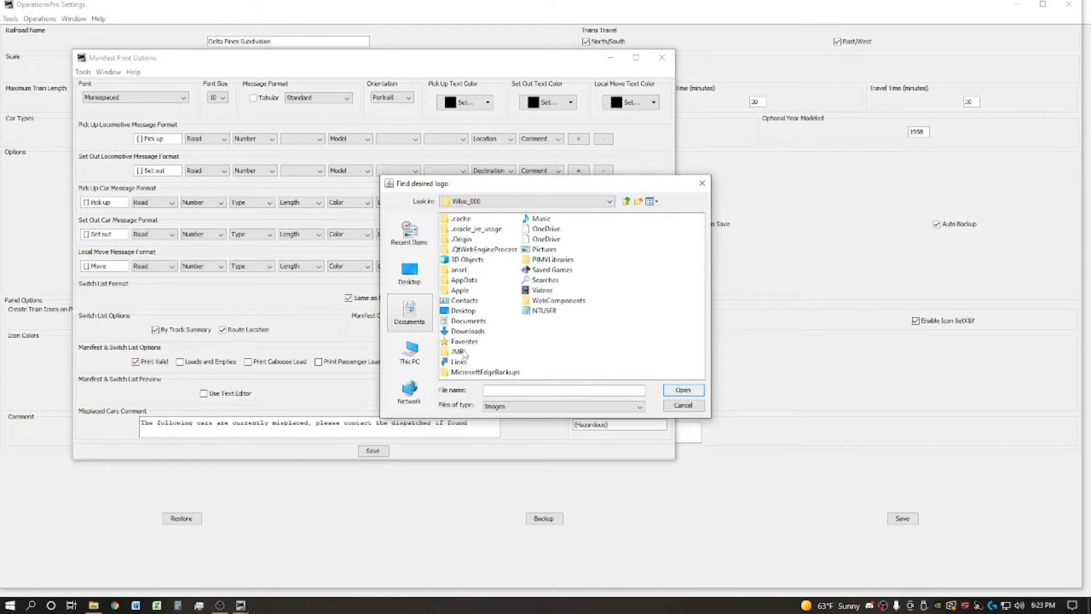
double_click(545, 250)
scroll(507, 313, "down", 2)
scroll(507, 312, "down", 1)
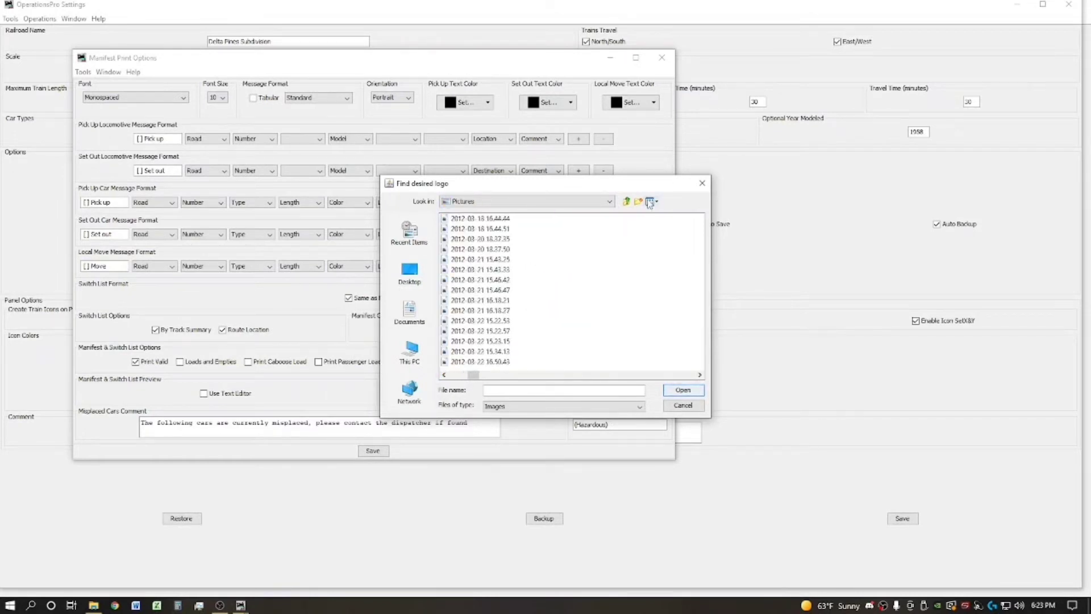
left_click(651, 202)
left_click(672, 228)
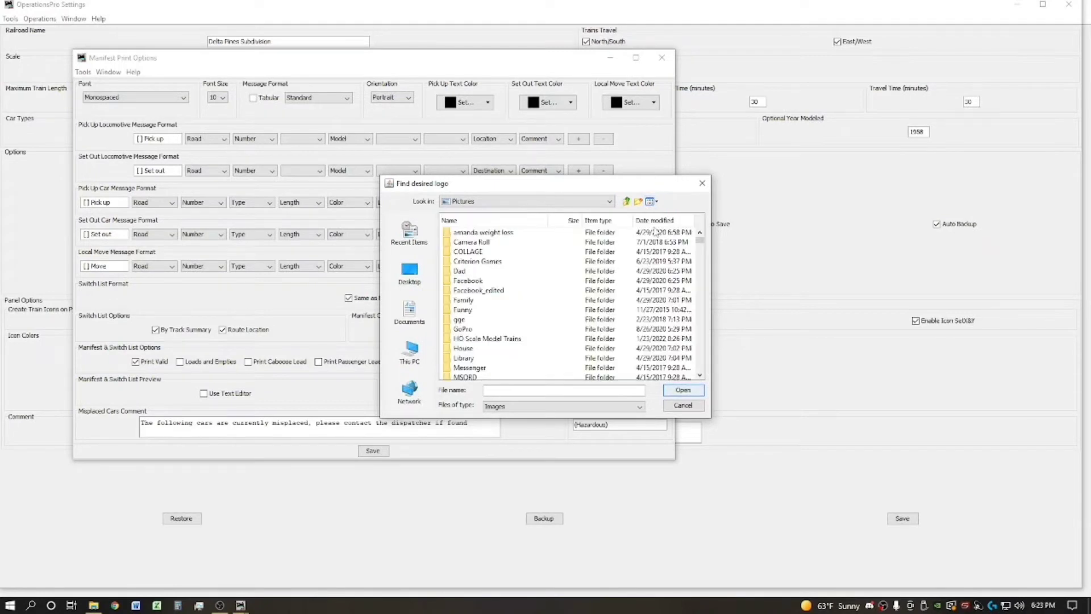
Select 'train freak logo.jpg' and open it as the manifest logo.
scroll(560, 297, "down", 5)
scroll(560, 295, "down", 8)
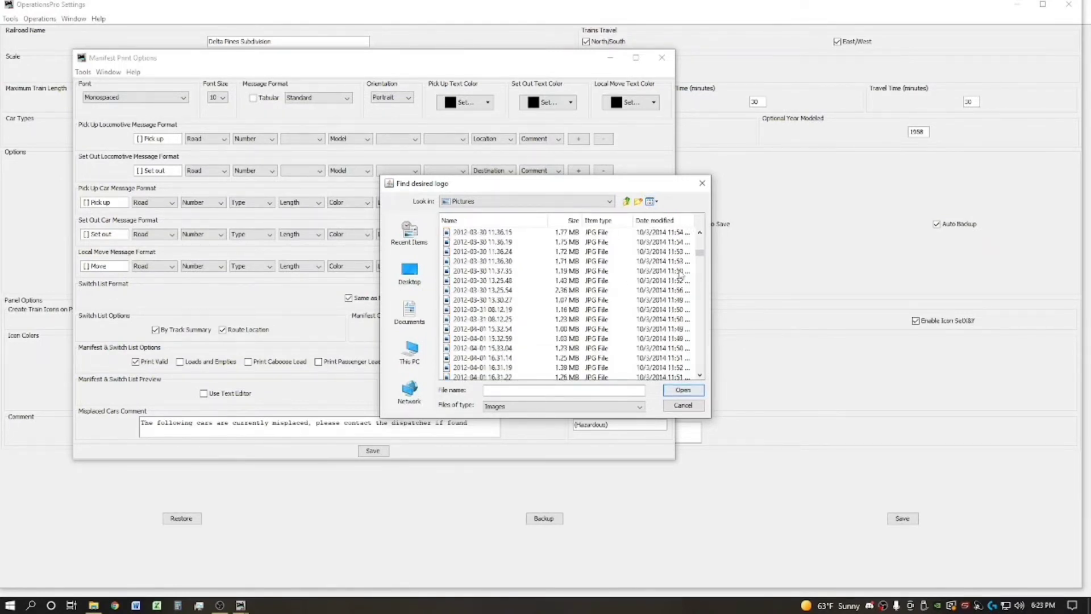
left_click_drag(699, 252, 694, 369)
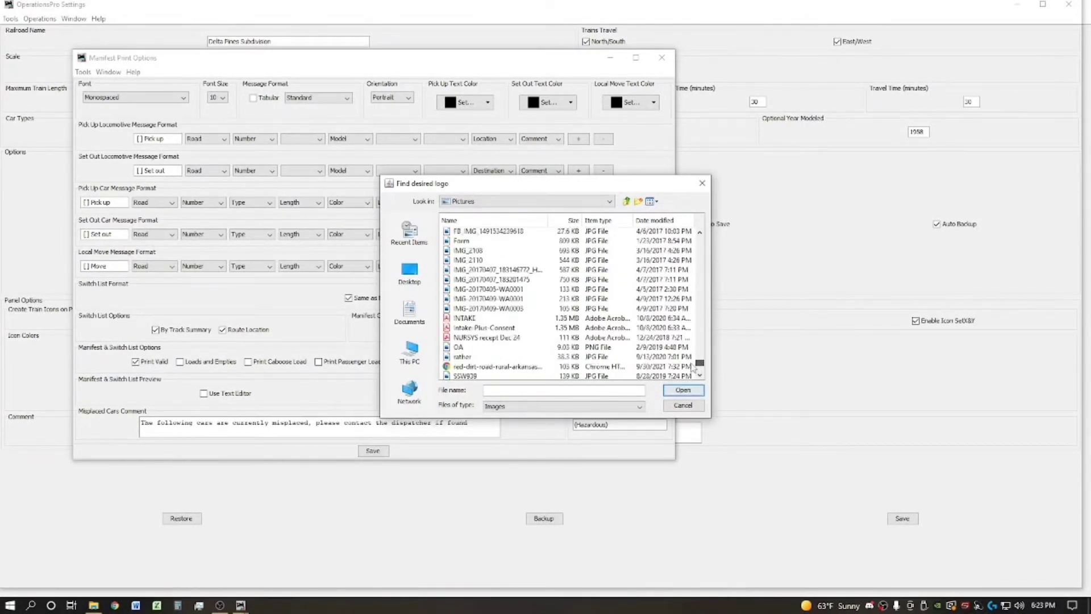
left_click_drag(694, 369, 694, 369)
scroll(552, 318, "up", 2)
scroll(553, 317, "up", 8)
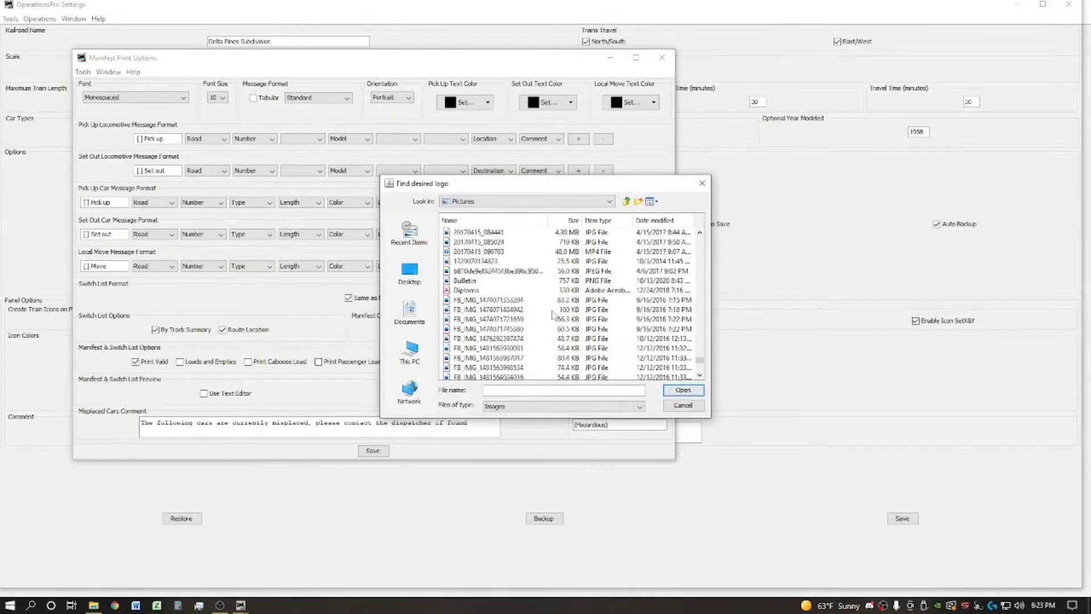
scroll(552, 314, "down", 5)
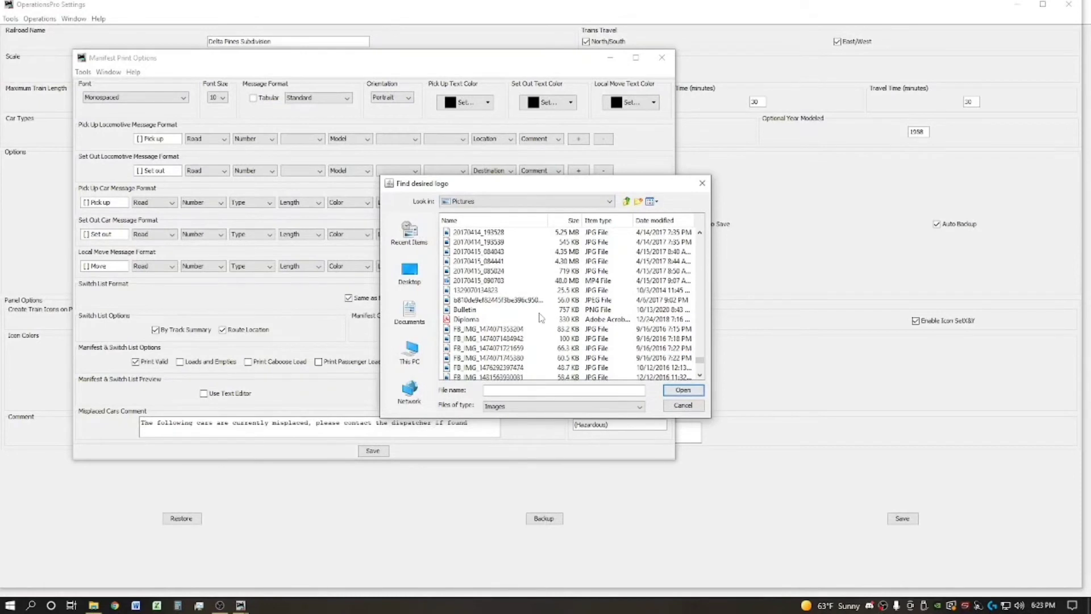
scroll(508, 325, "down", 8)
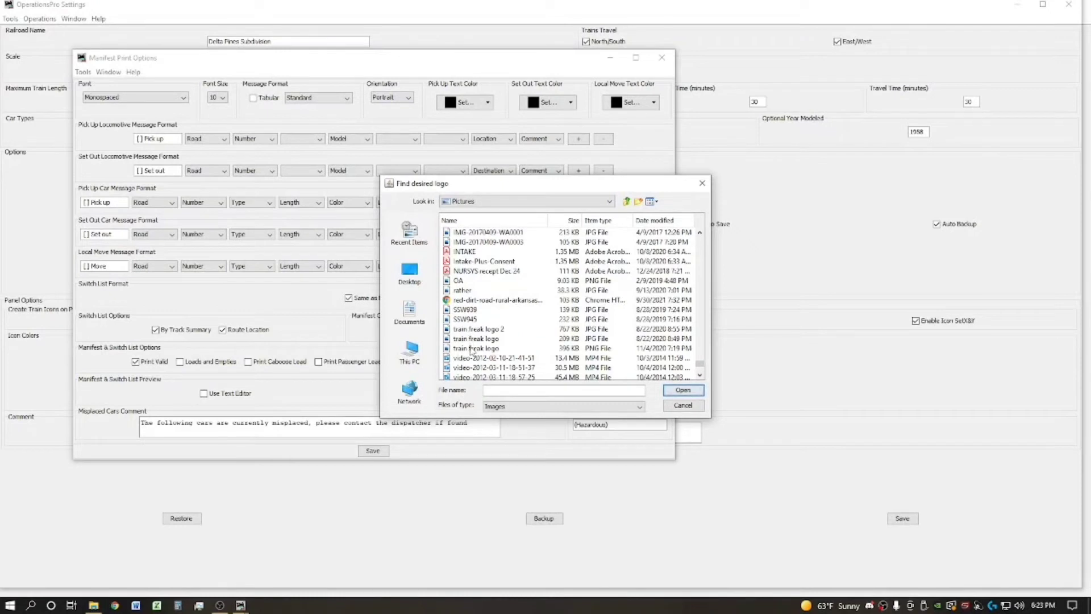
left_click(468, 340)
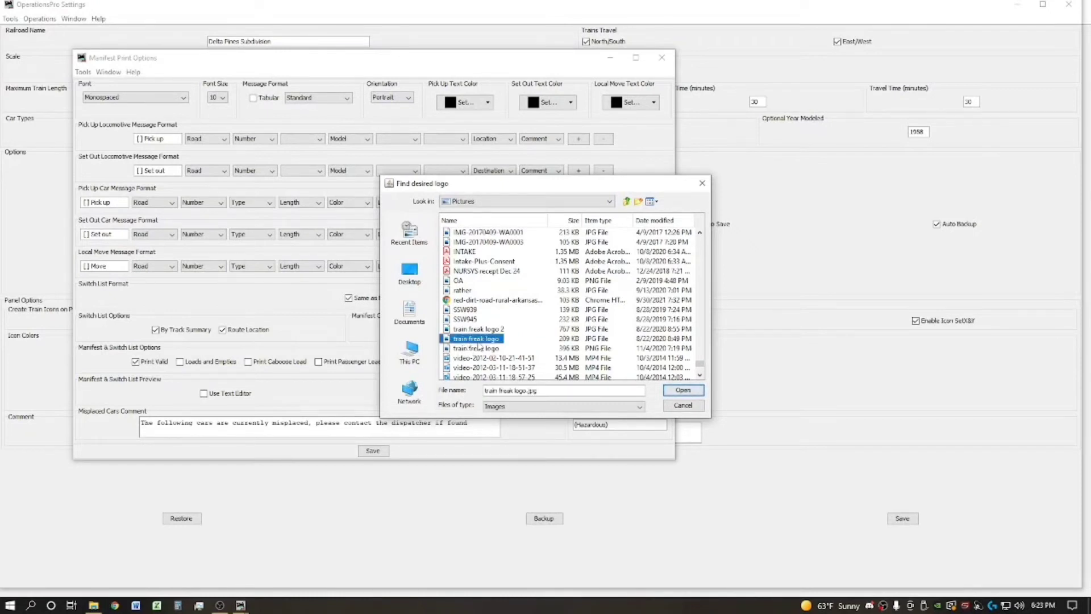
scroll(546, 333, "down", 8)
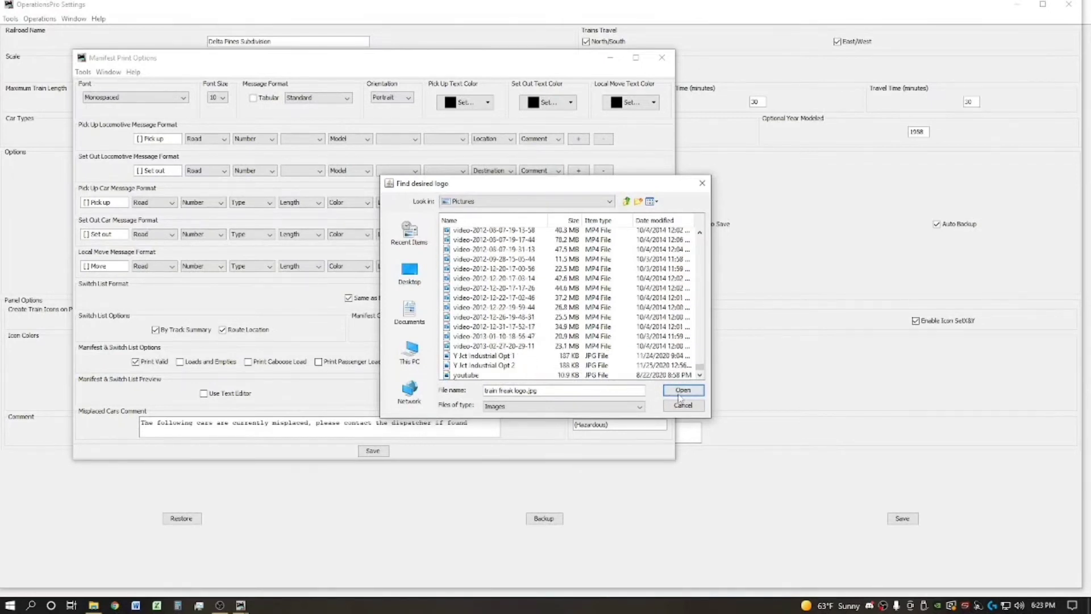
left_click(683, 391)
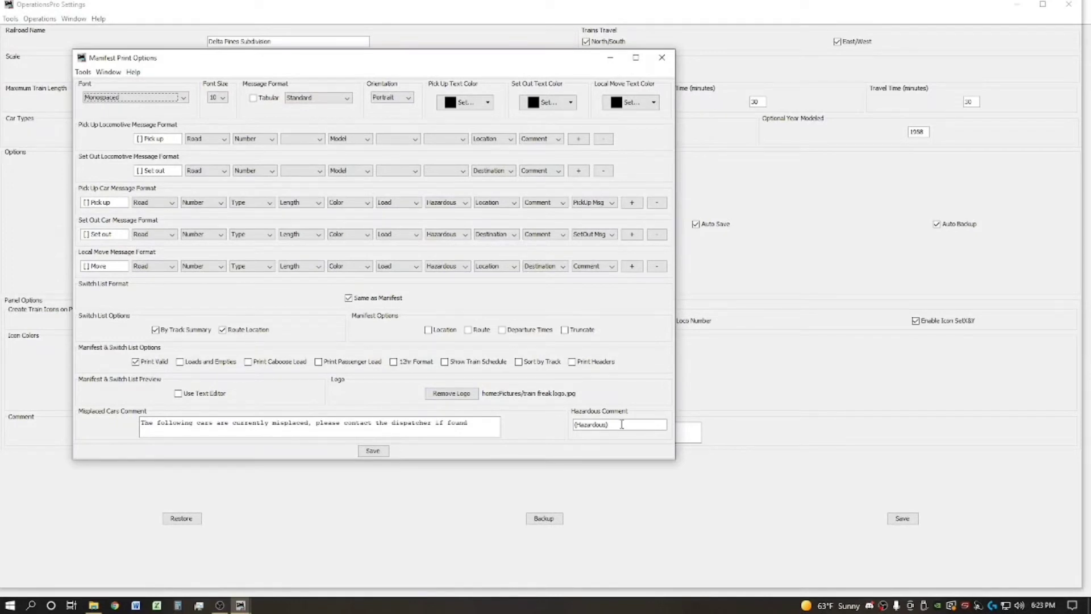
left_click(619, 428)
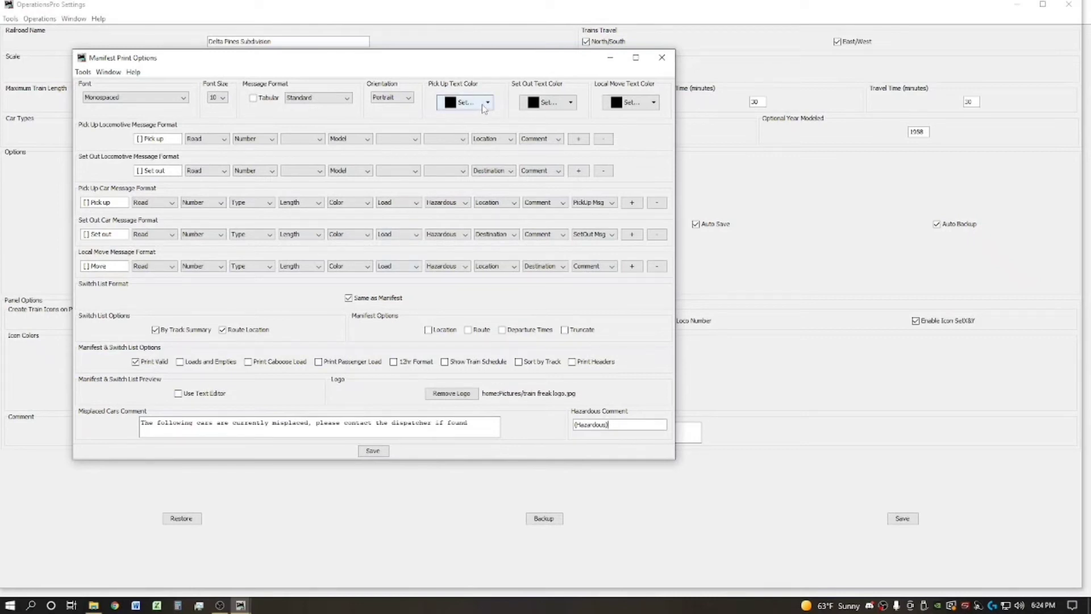
Set the pick-up text color to green and the set-out text color to red.
left_click(463, 102)
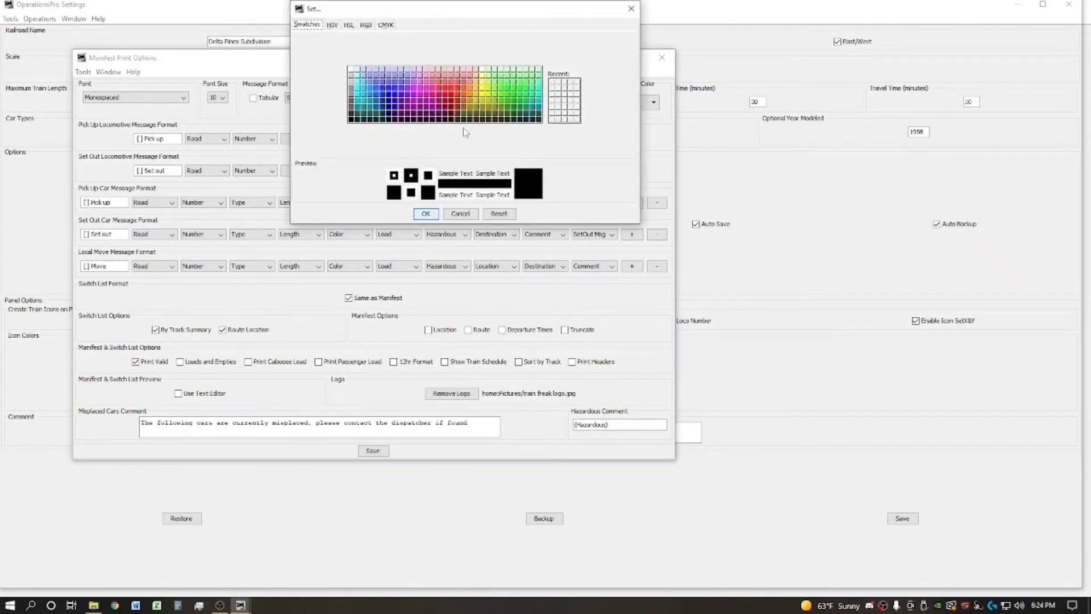
left_click(514, 92)
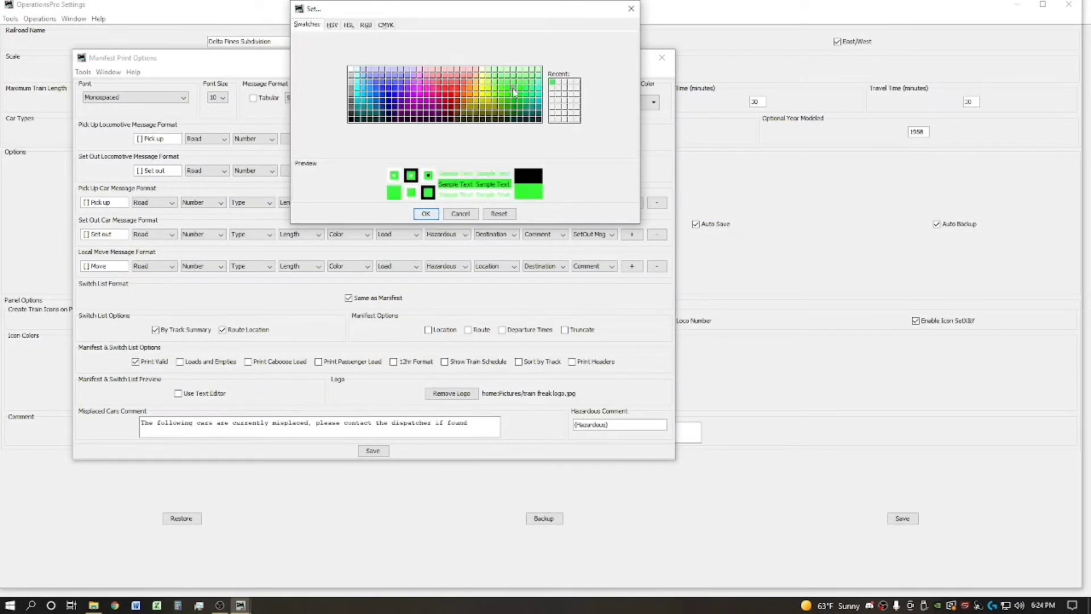
left_click(437, 215)
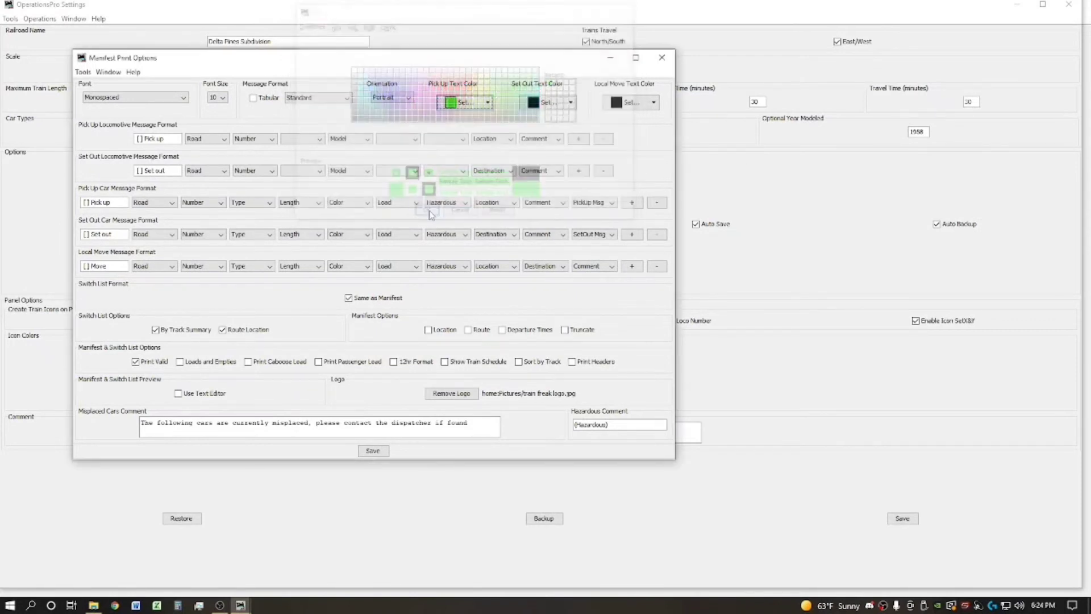
left_click(555, 110)
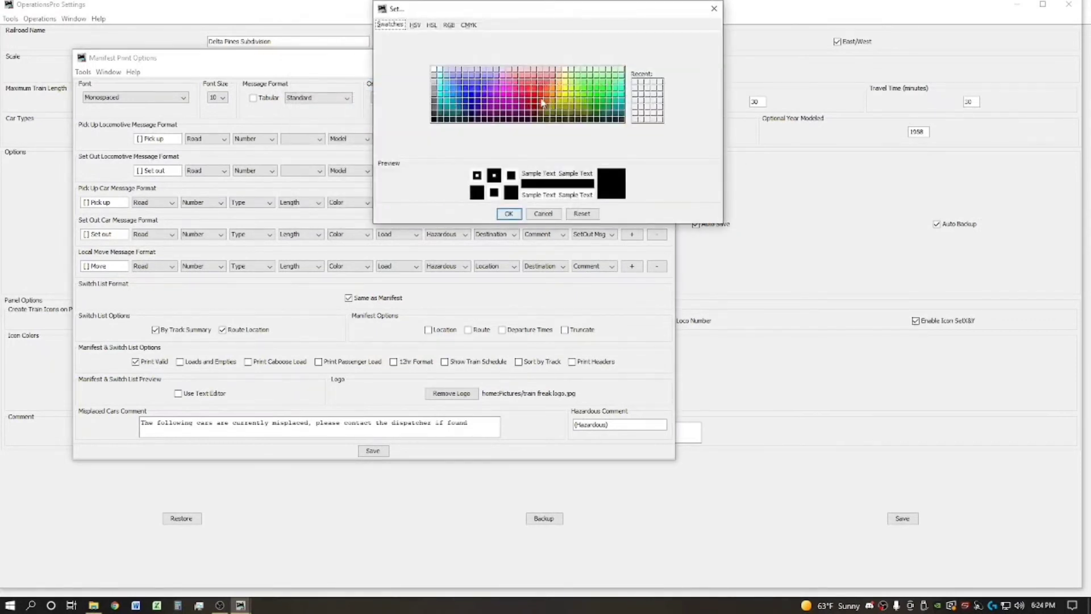
left_click(535, 99)
left_click(508, 214)
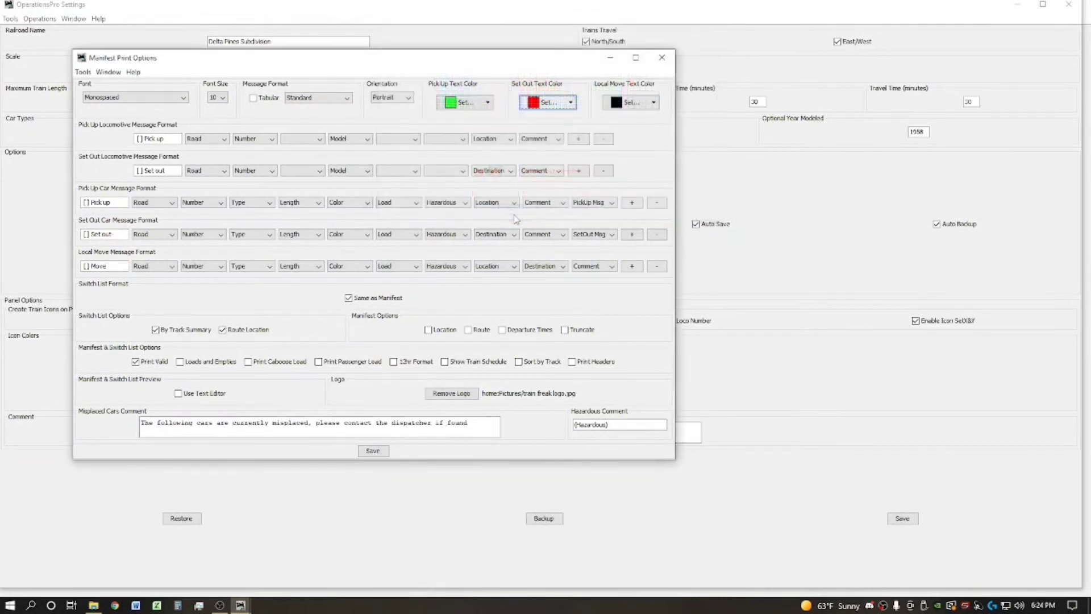
Make local-move text Blue and confirm pick-up stays green and set-out stays red.
left_click(653, 102)
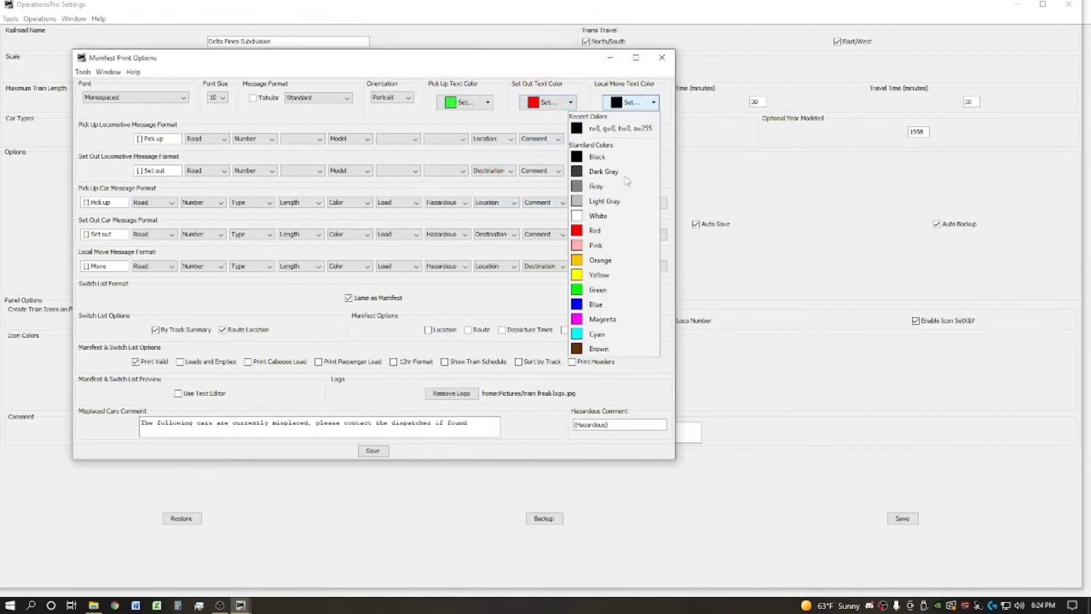
left_click(594, 305)
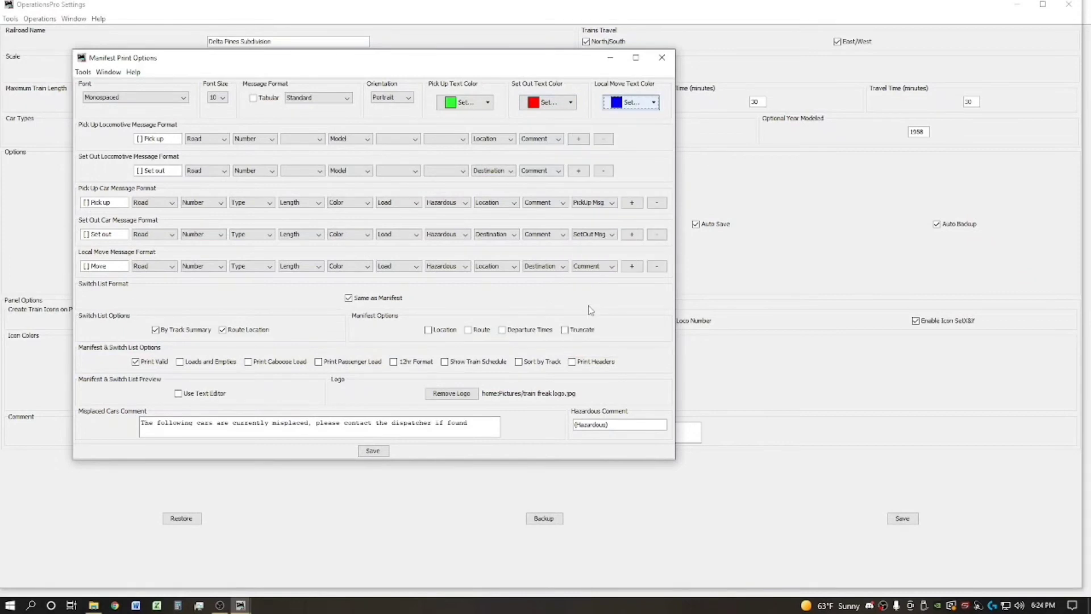
left_click(570, 102)
left_click(534, 226)
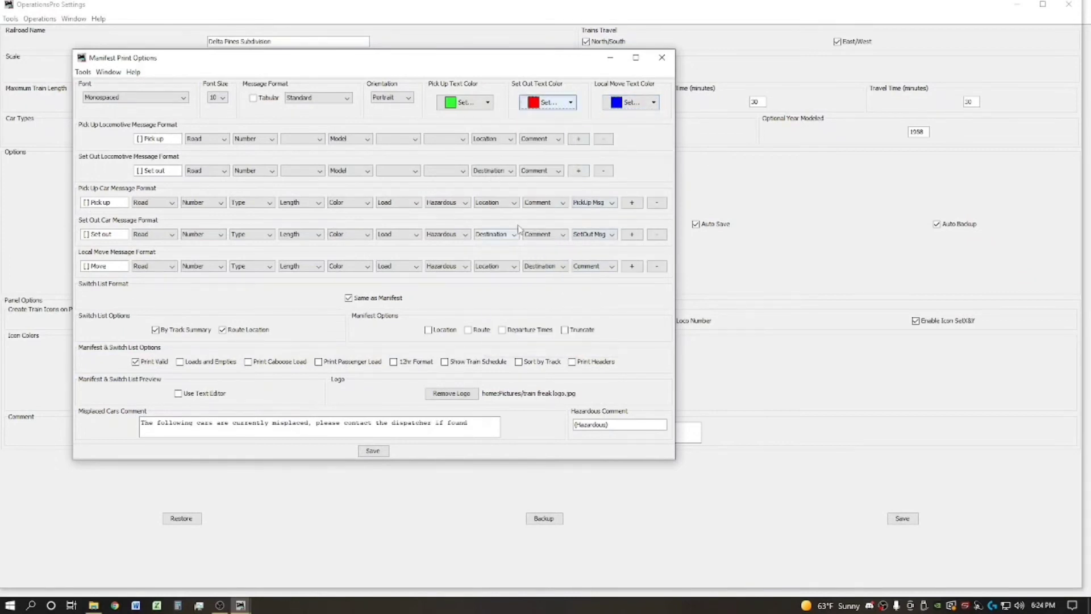
left_click(487, 102)
left_click(486, 286)
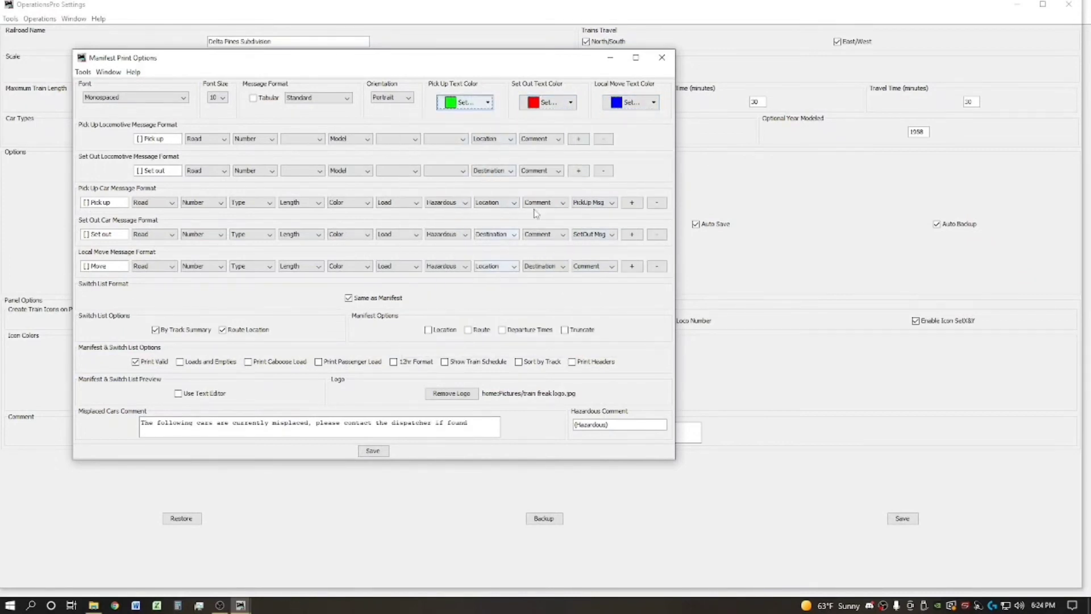
left_click(462, 102)
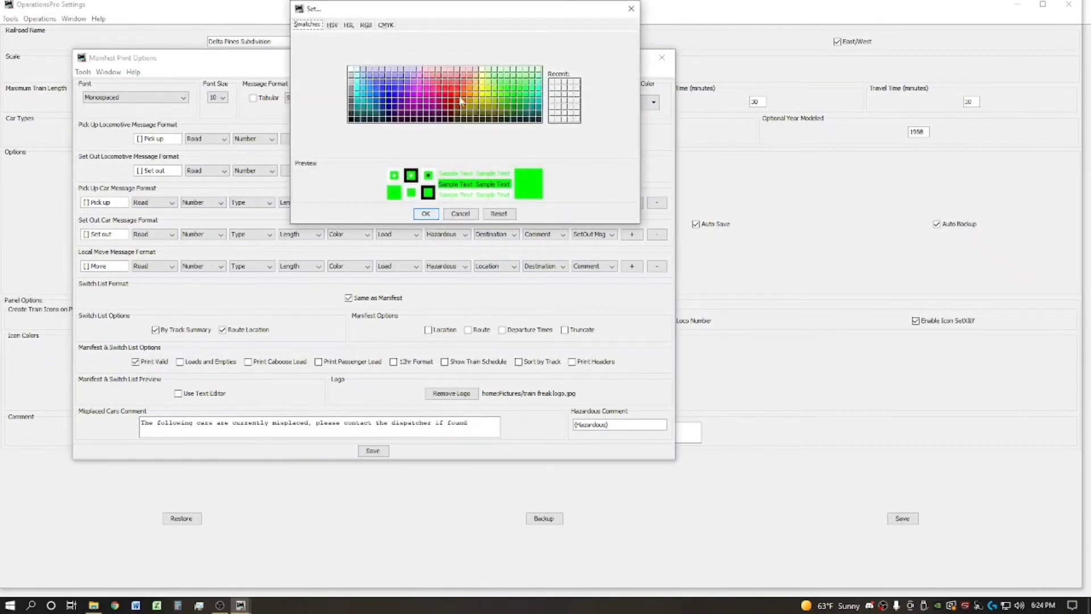
left_click(631, 8)
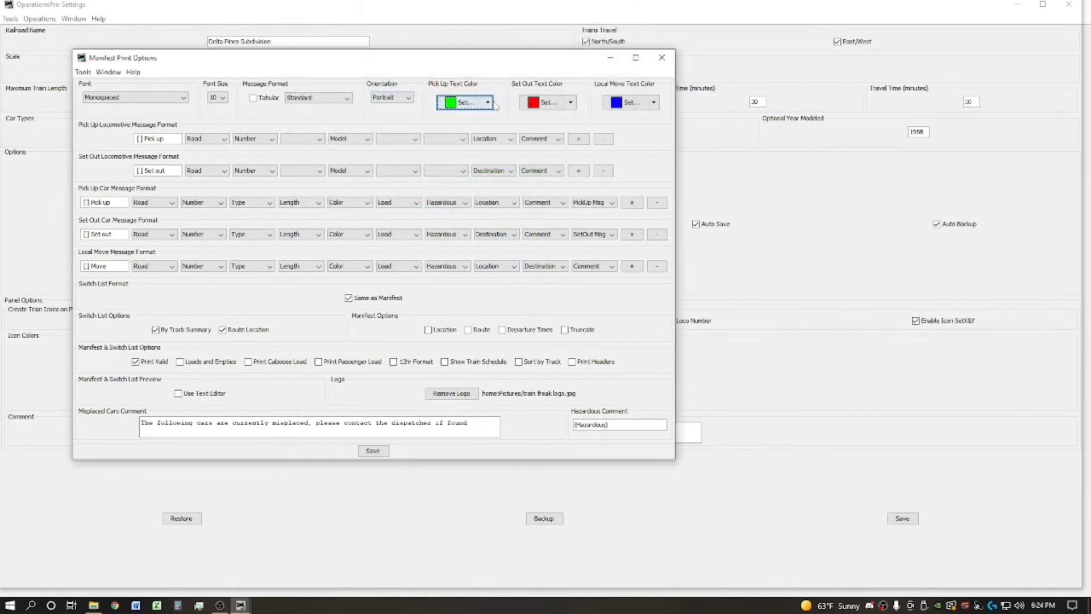
left_click(489, 104)
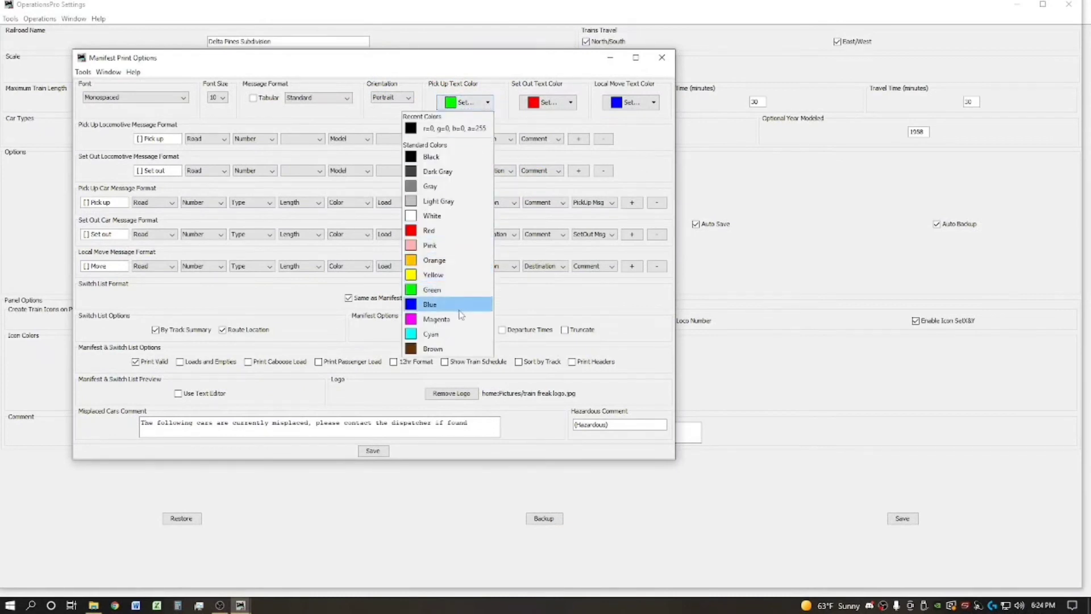
left_click(436, 109)
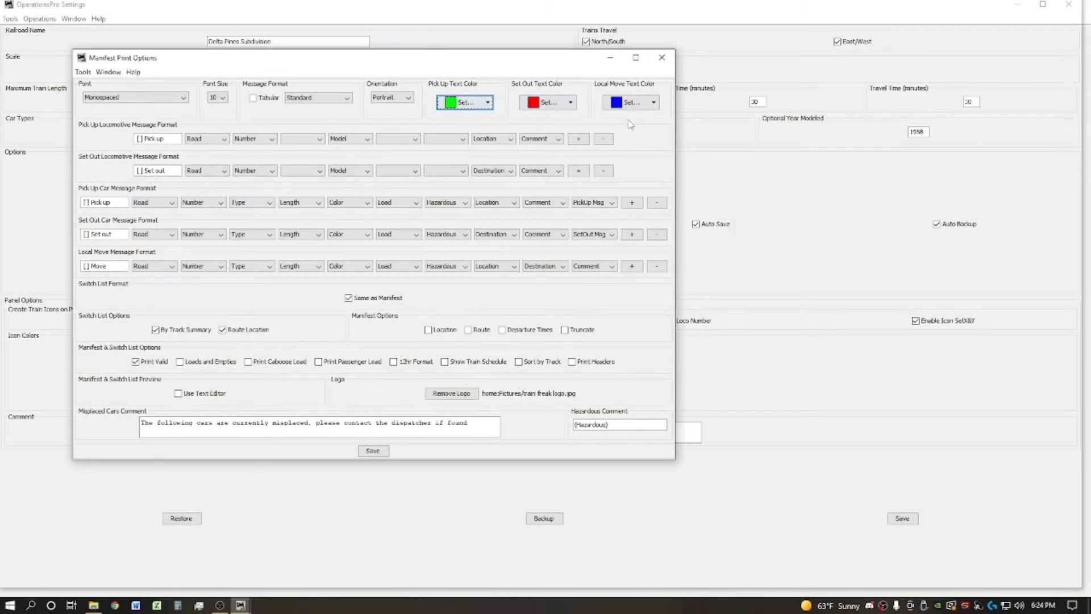
Keep Portrait orientation and set the manifest font to Arial at size 12.
left_click(408, 98)
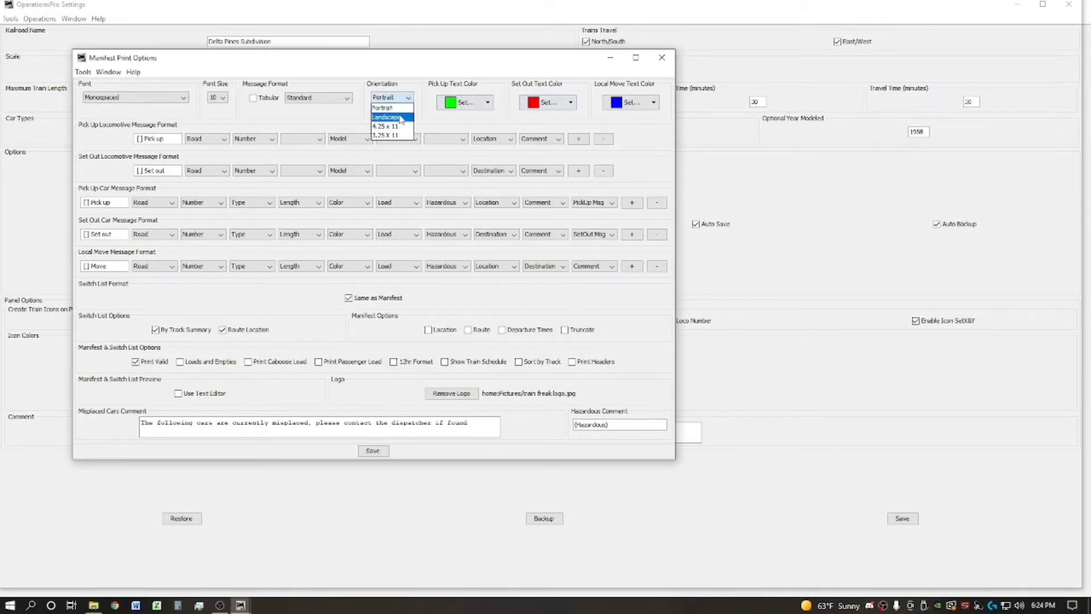
left_click(406, 112)
left_click(152, 98)
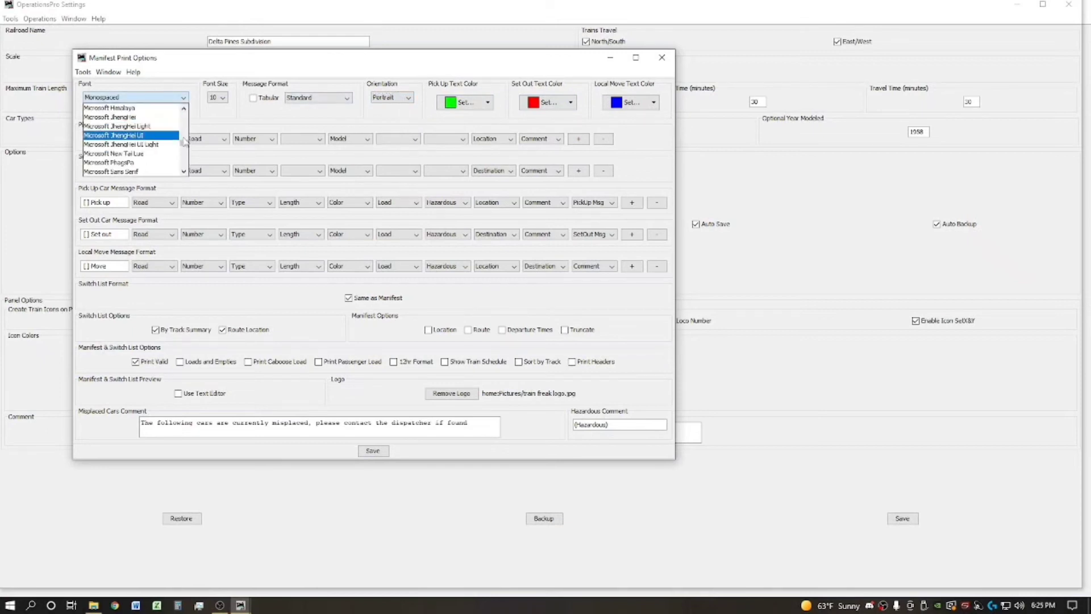
left_click_drag(184, 146, 184, 114)
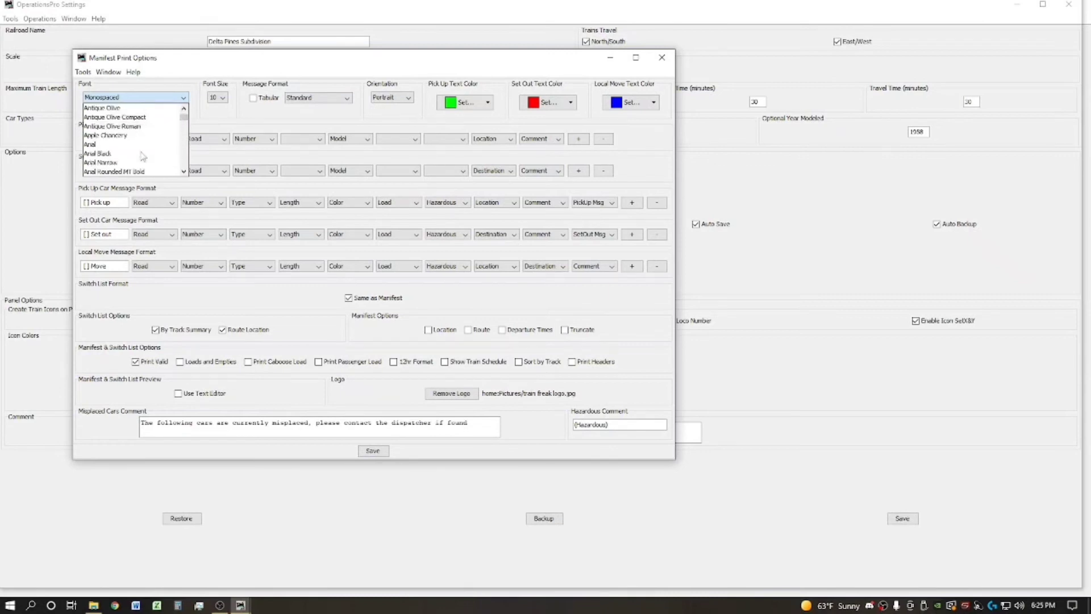
left_click(147, 145)
left_click(218, 100)
left_click(215, 129)
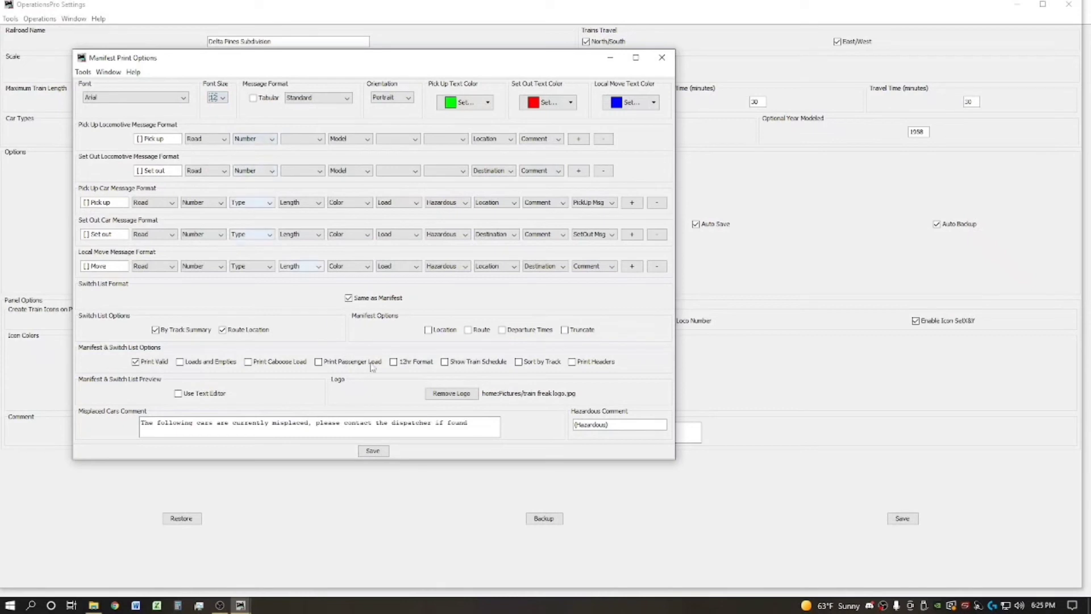